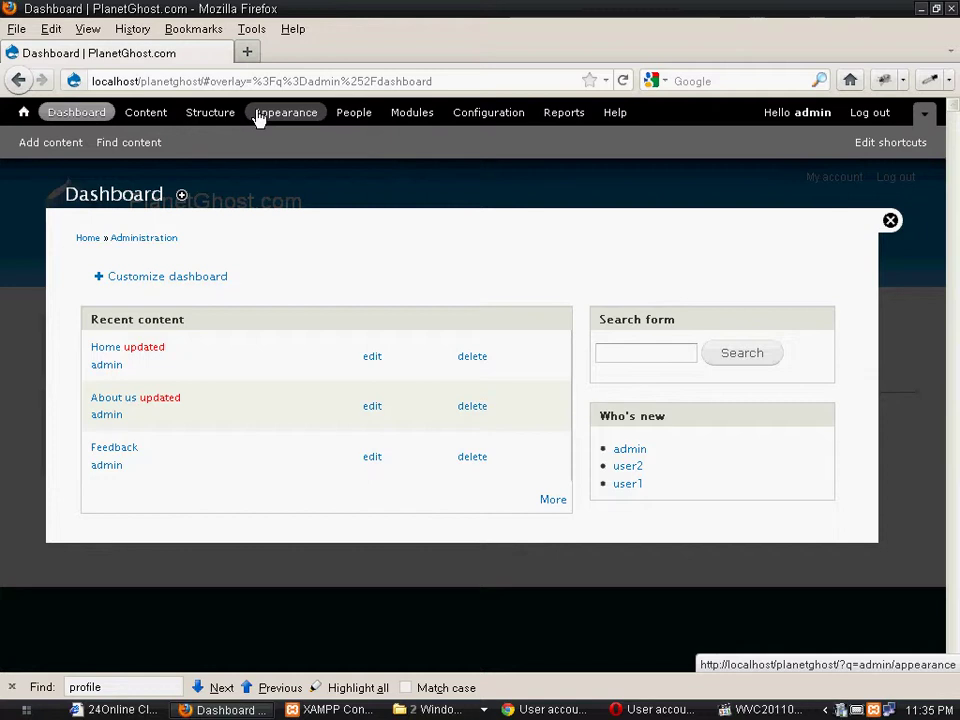
# - Open the PlanetGhost.com home page as admin, and switch to Chrome to view the home page and user login block as a visitor
pyautogui.click(21, 114)
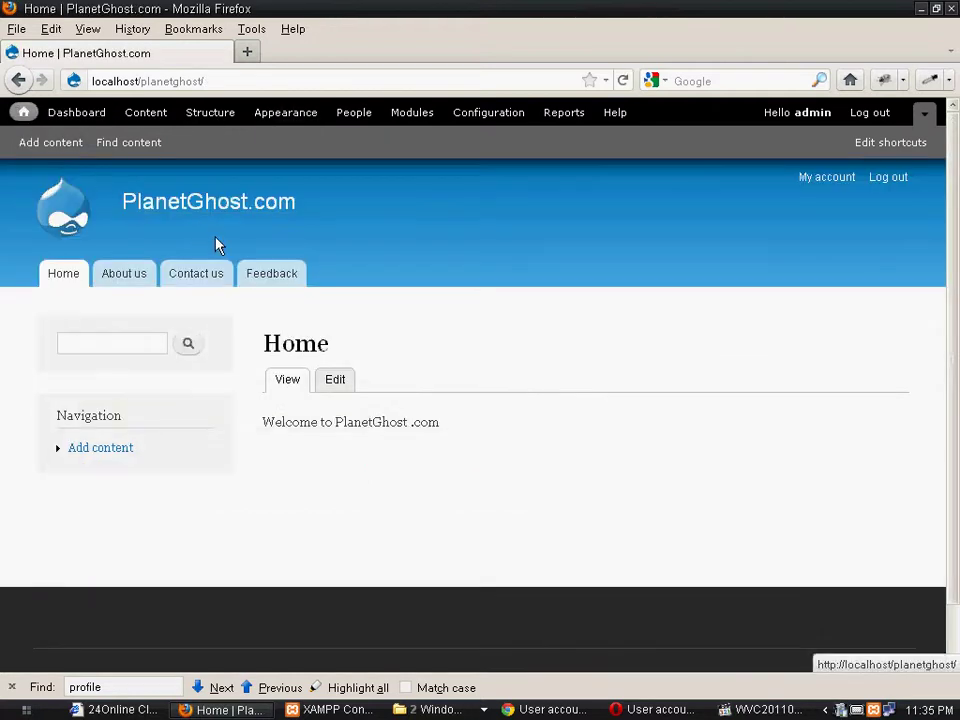
pyautogui.hotkey('alt', 'Tab')
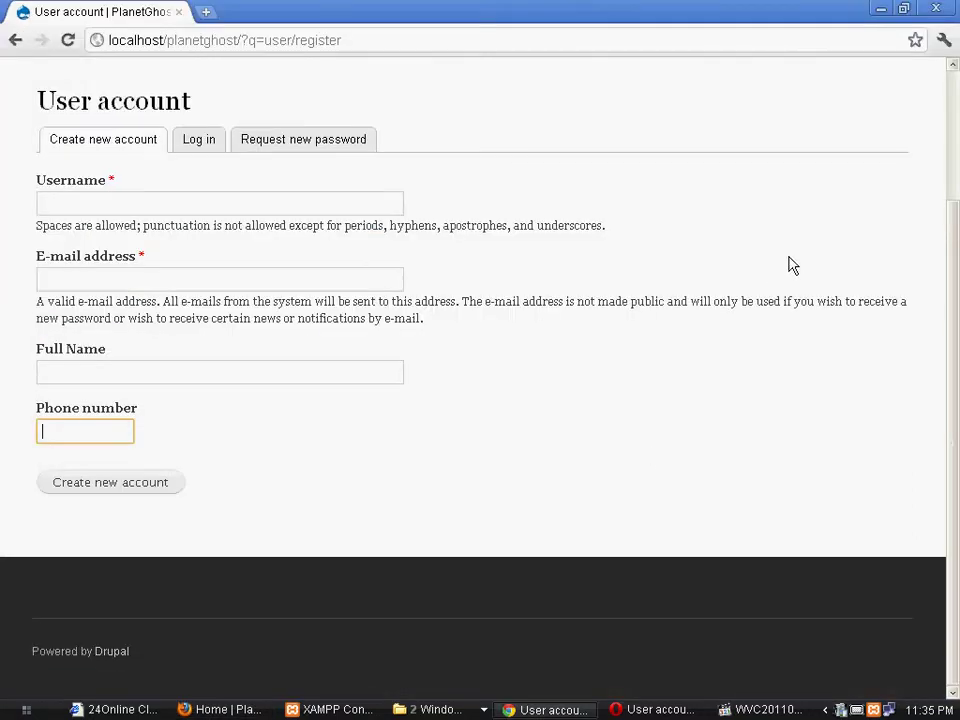
pyautogui.scroll(2, 534, 392)
pyautogui.click(62, 104)
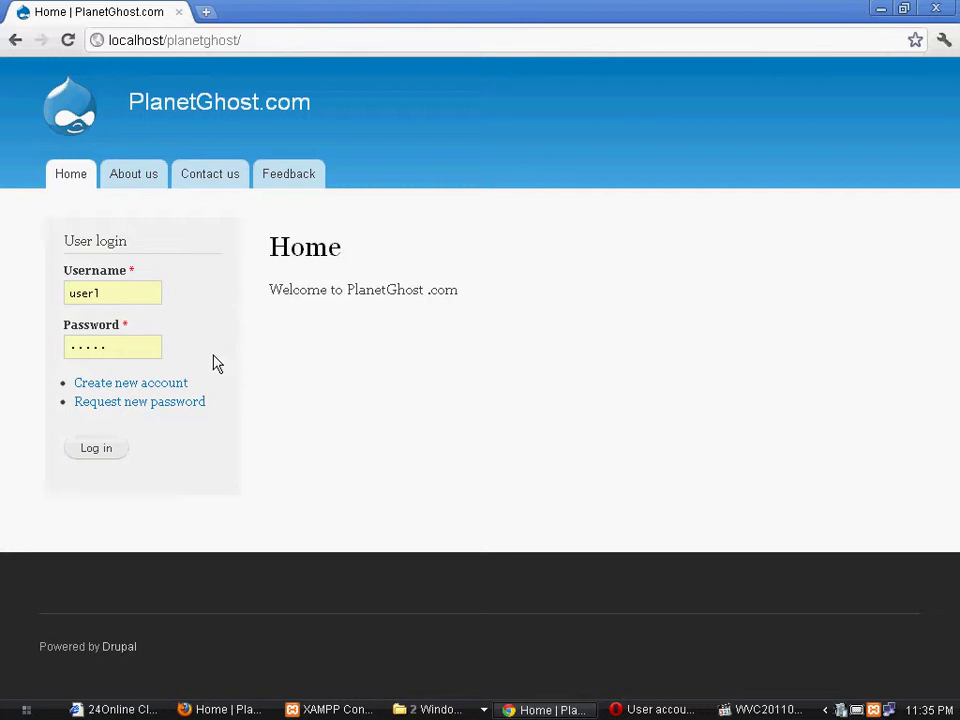
pyautogui.doubleClick(116, 292)
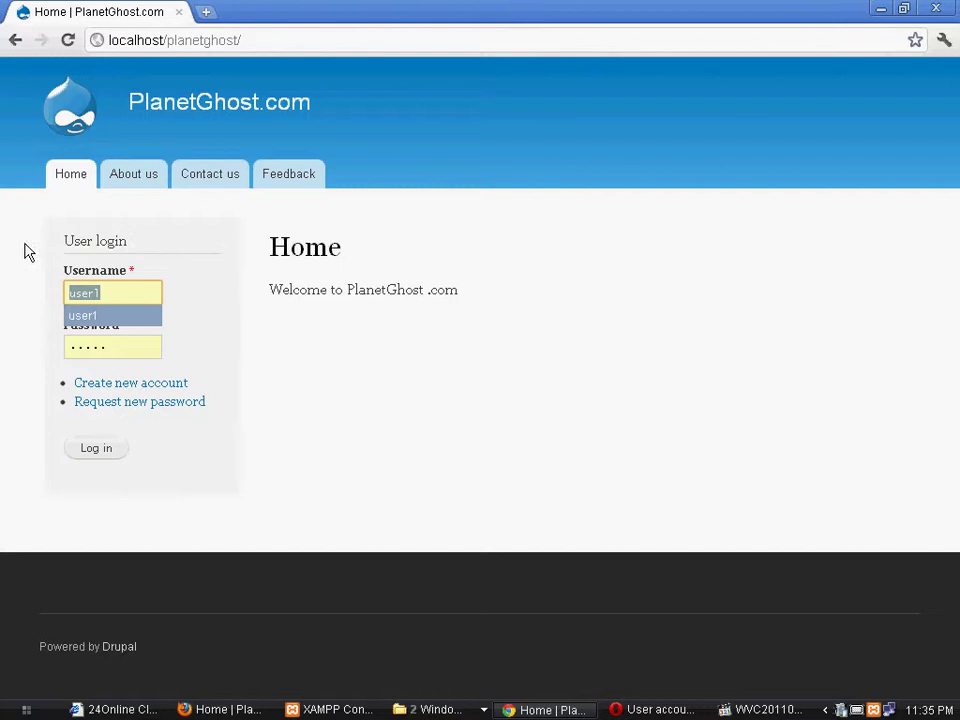
pyautogui.click(257, 354)
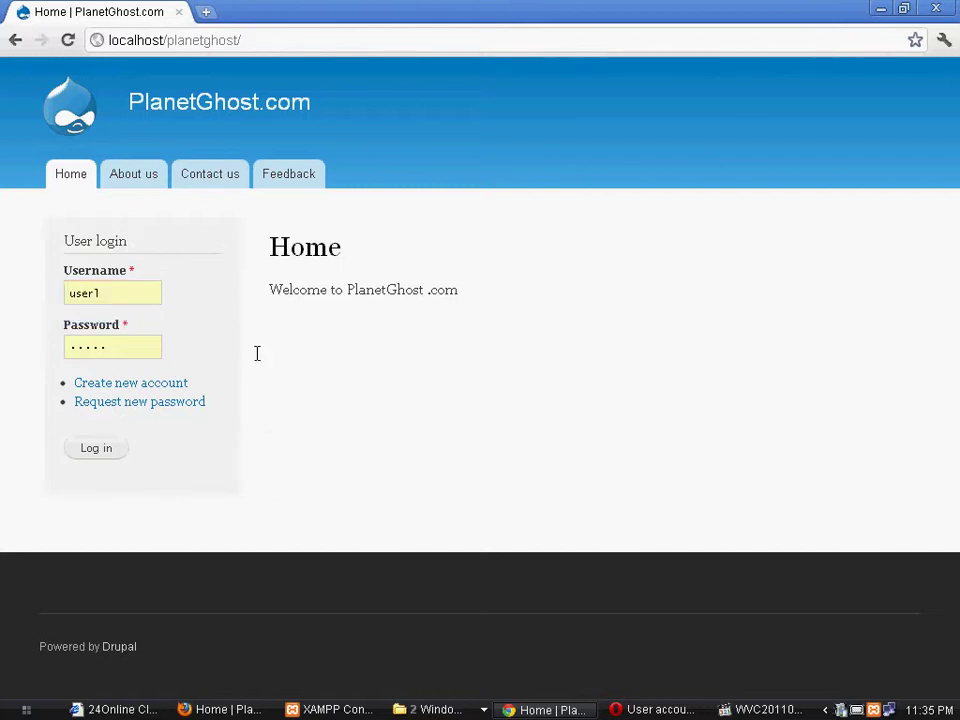
# - Examine the visitor's Create new account and Log in forms, and return to the site's home page
pyautogui.click(145, 390)
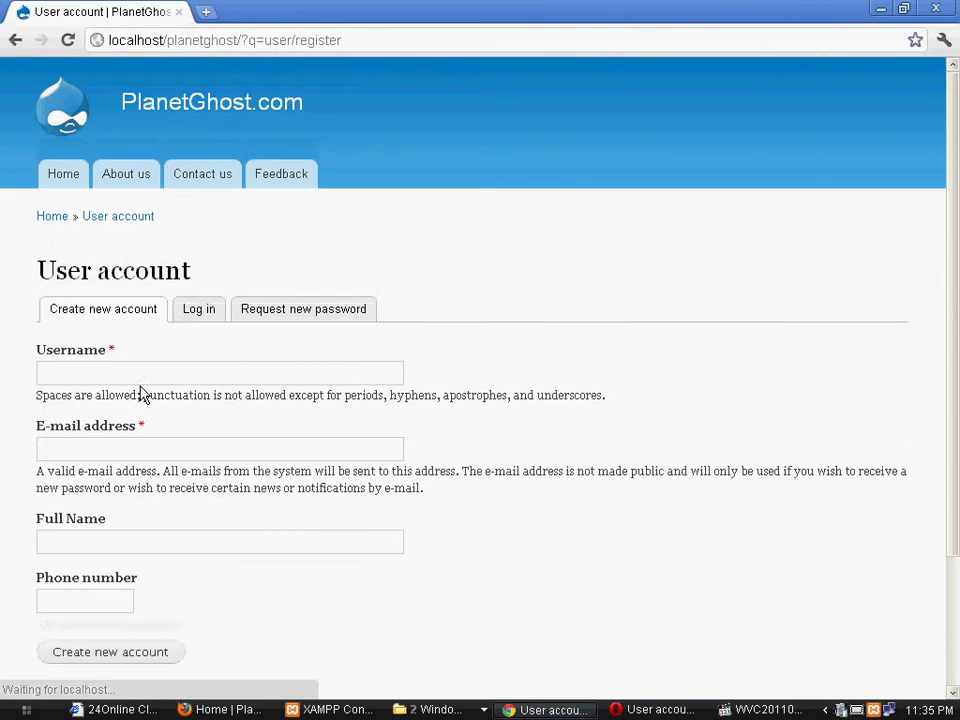
pyautogui.click(193, 318)
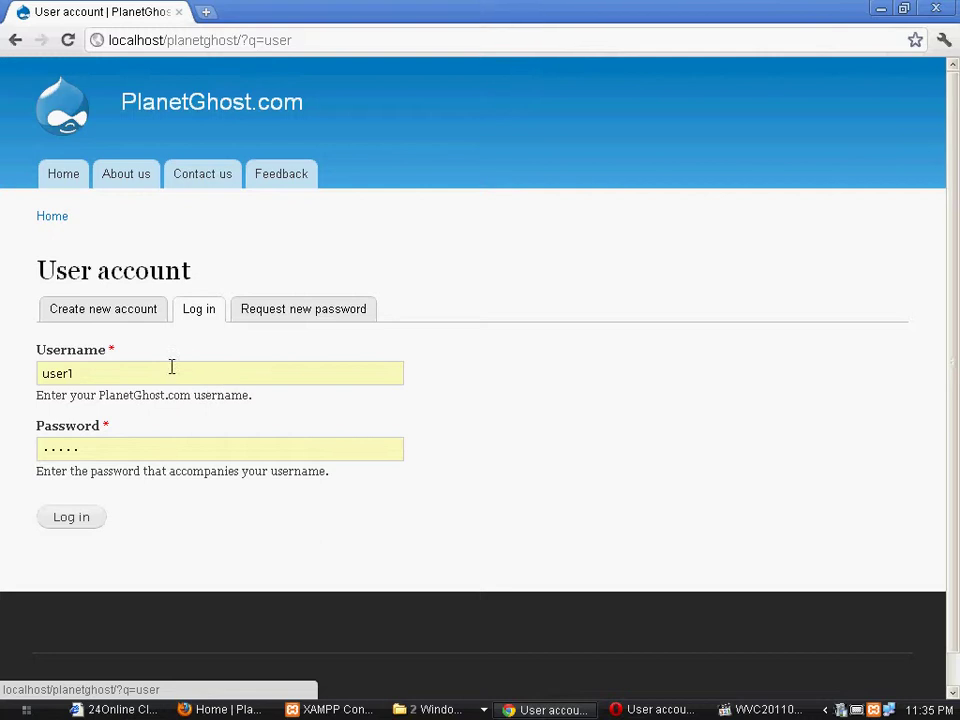
pyautogui.click(75, 312)
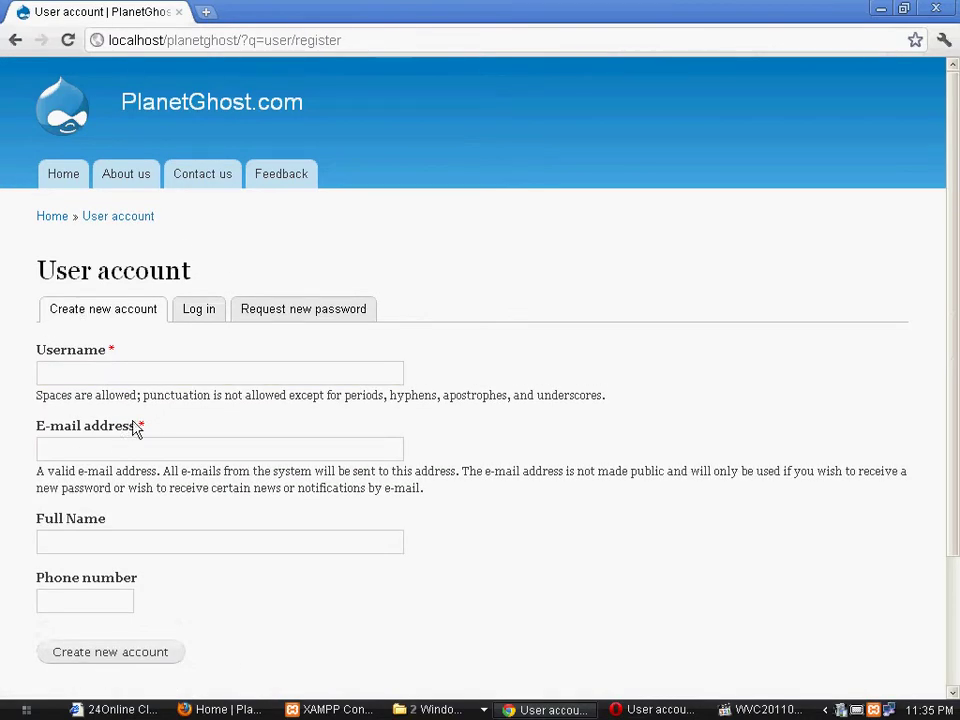
pyautogui.scroll(-3, 216, 400)
pyautogui.scroll(3, 242, 420)
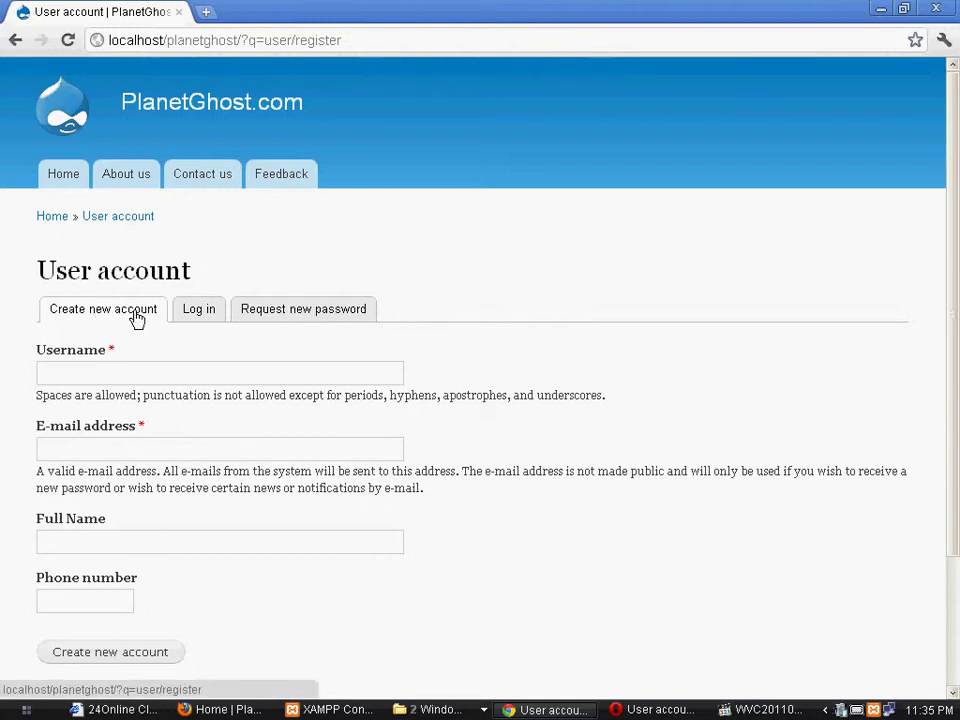
pyautogui.click(69, 181)
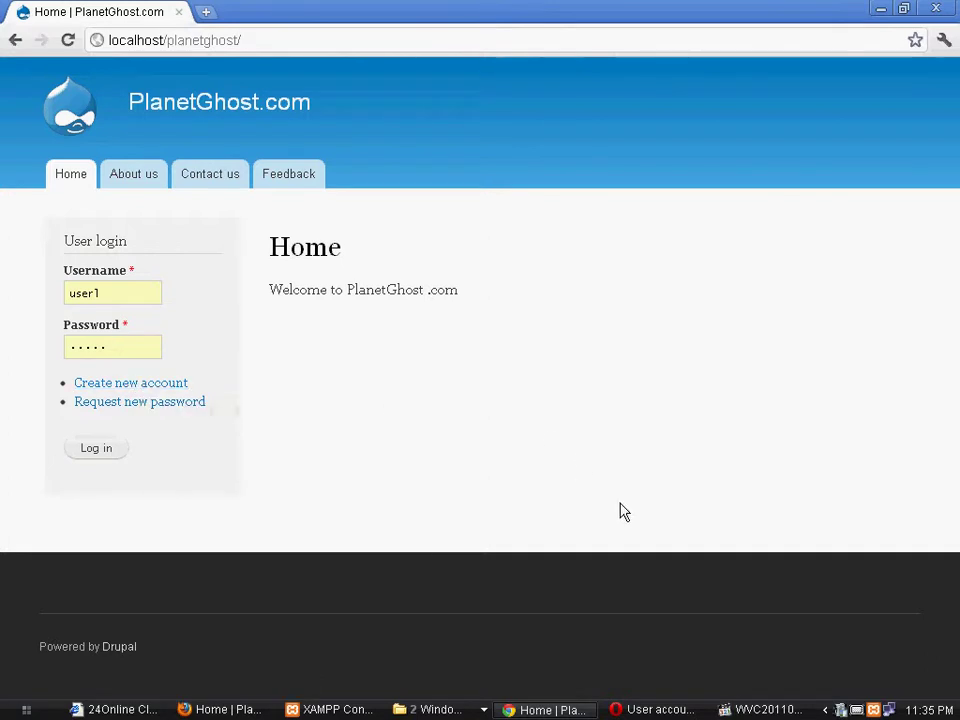
pyautogui.hotkey('alt', 'Tab')
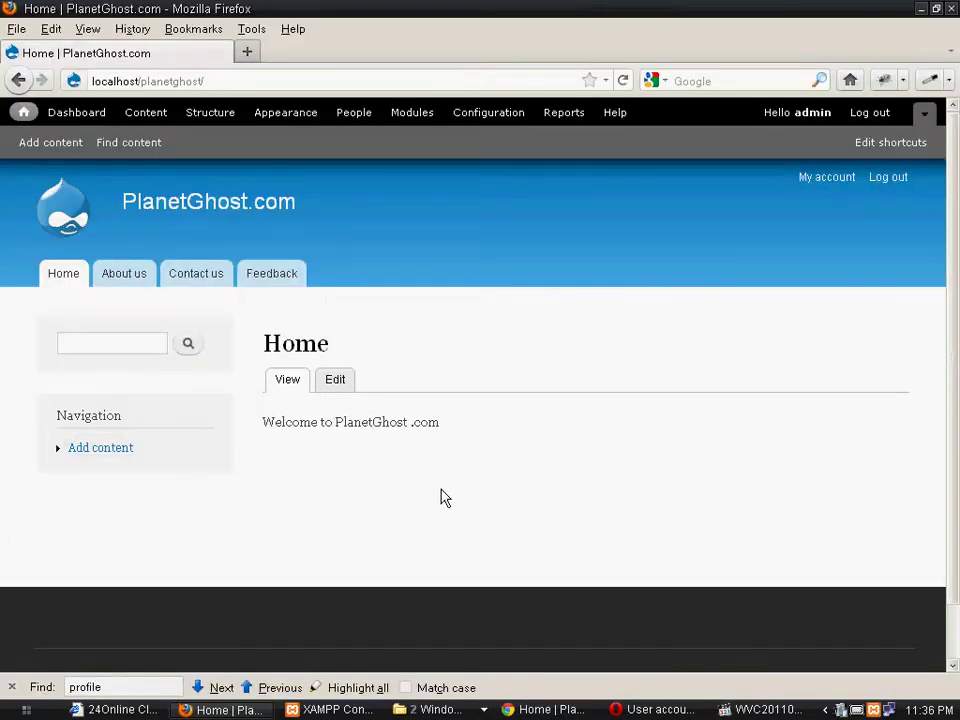
pyautogui.hotkey('alt', 'Tab')
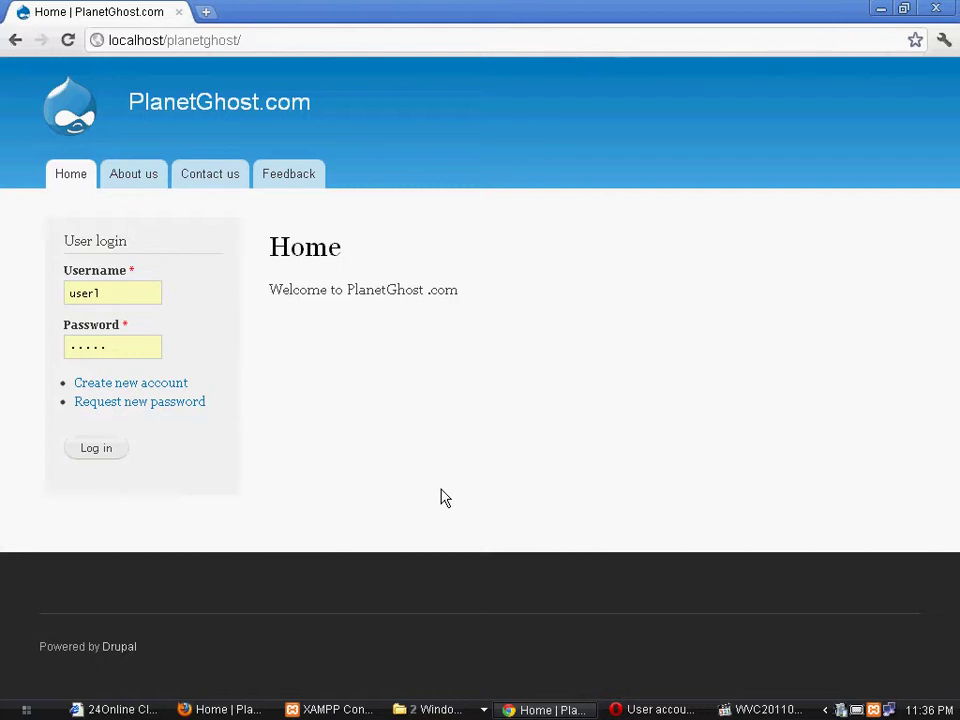
# - Switch to Firefox and open the Account settings page in the site's People configuration
pyautogui.hotkey('alt', 'Tab')
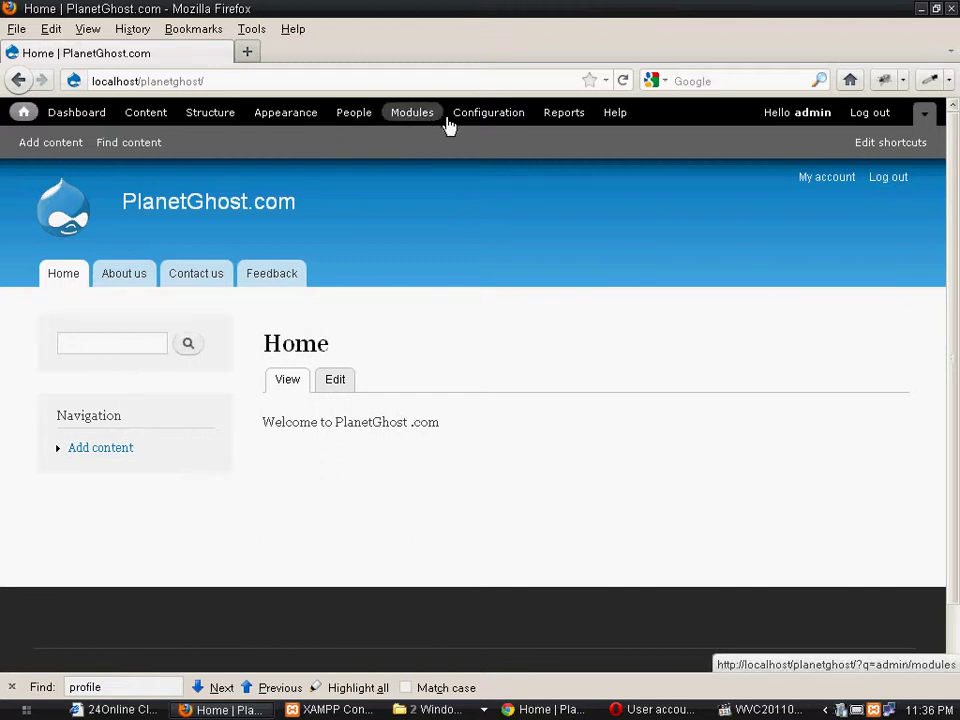
pyautogui.click(492, 118)
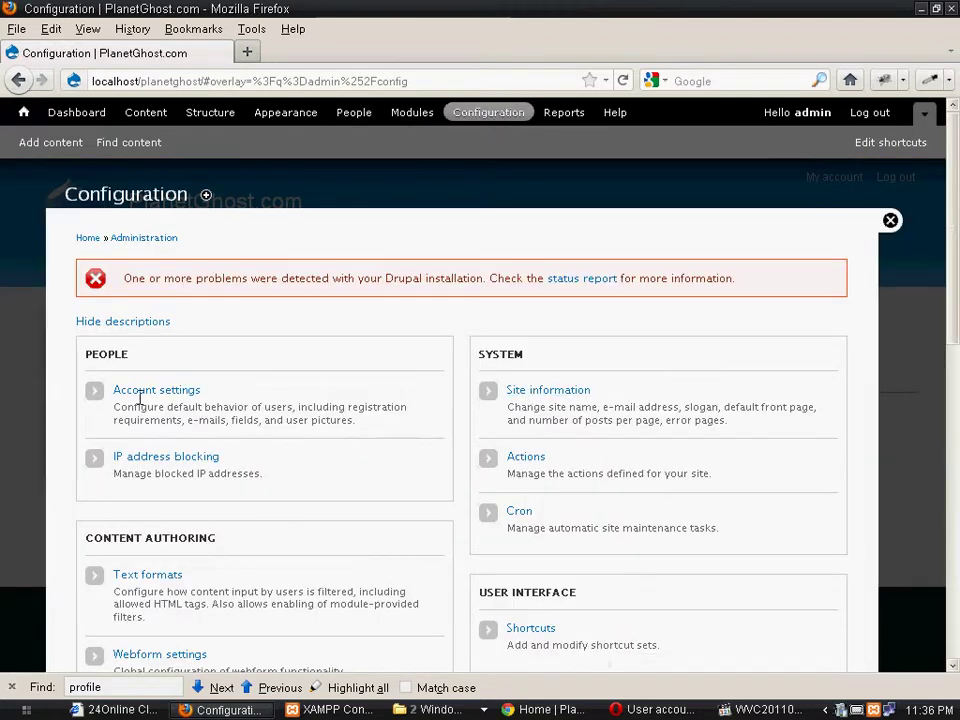
pyautogui.click(157, 400)
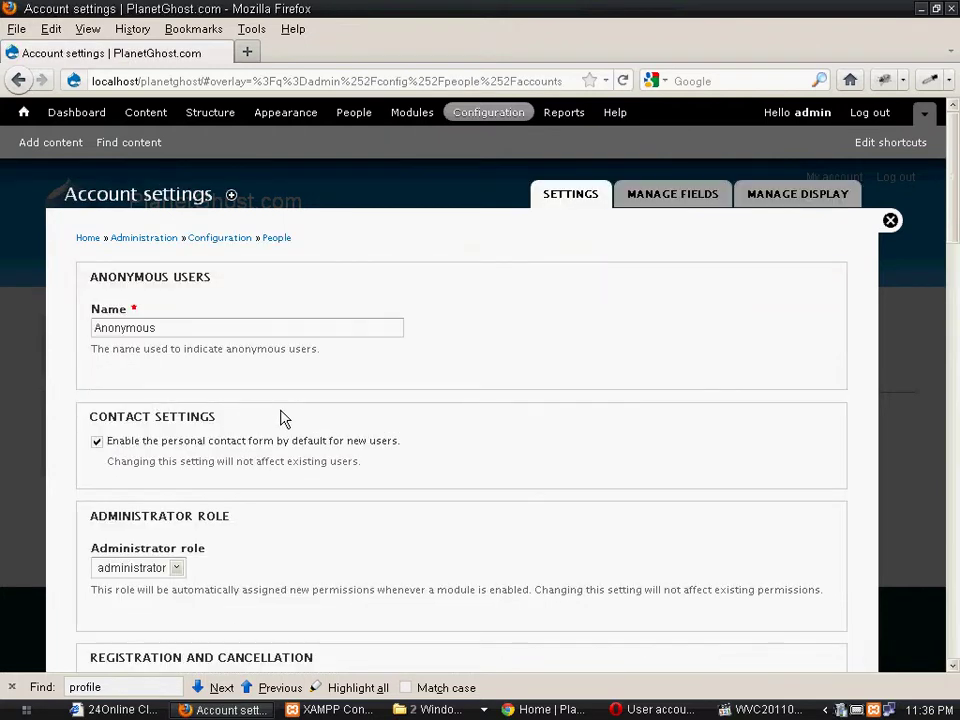
# - Restrict who can register accounts to Administrators only and save the configuration
pyautogui.scroll(-2, 280, 419)
pyautogui.scroll(-8, 280, 418)
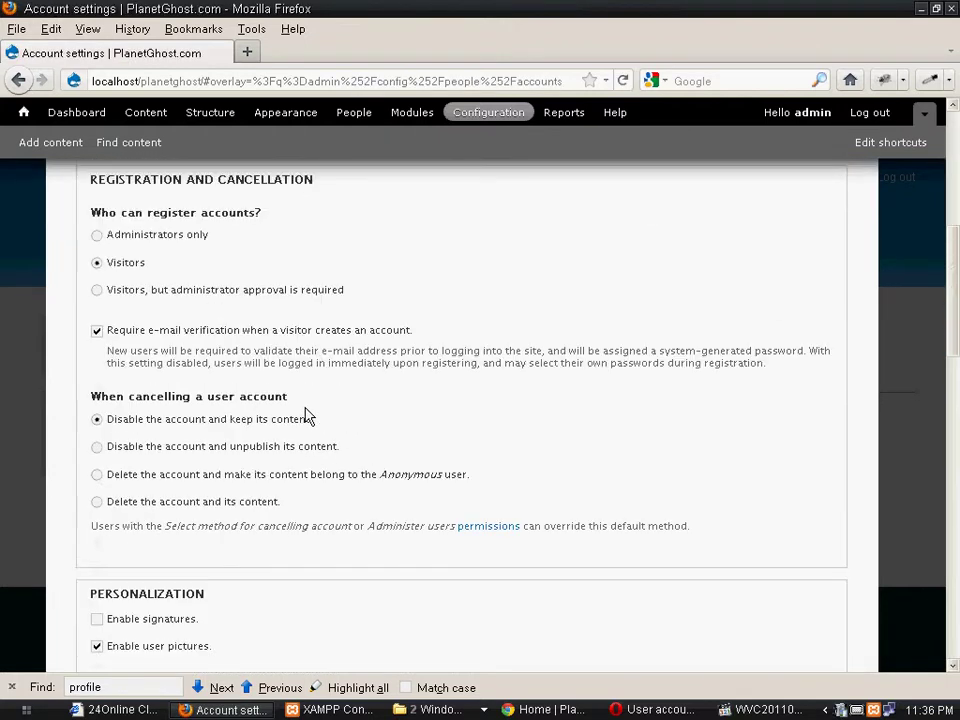
pyautogui.scroll(2, 326, 414)
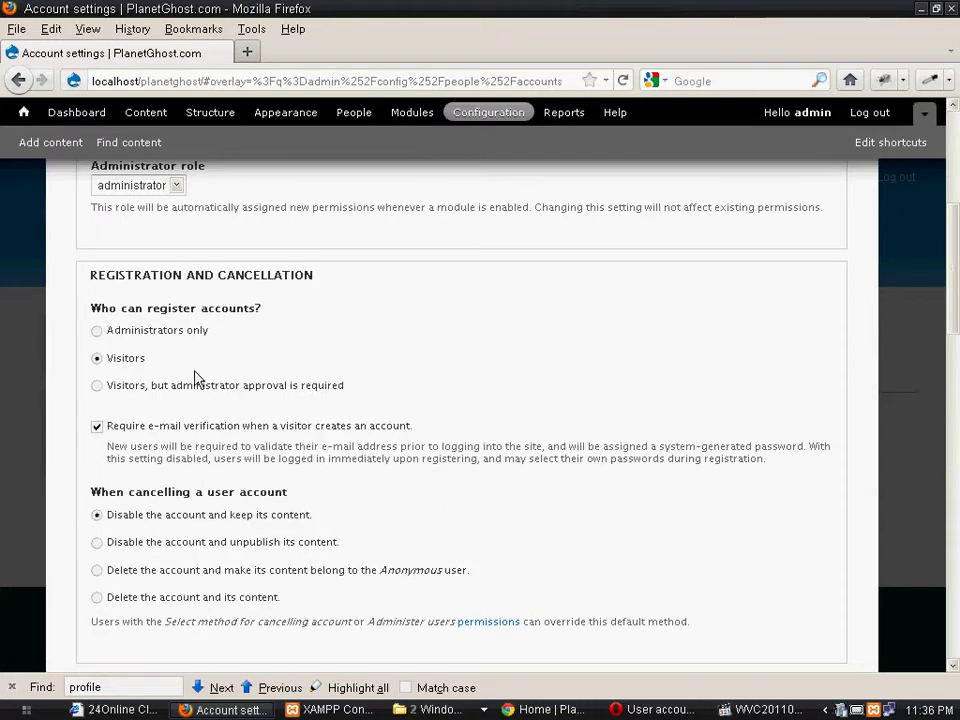
pyautogui.click(860, 713)
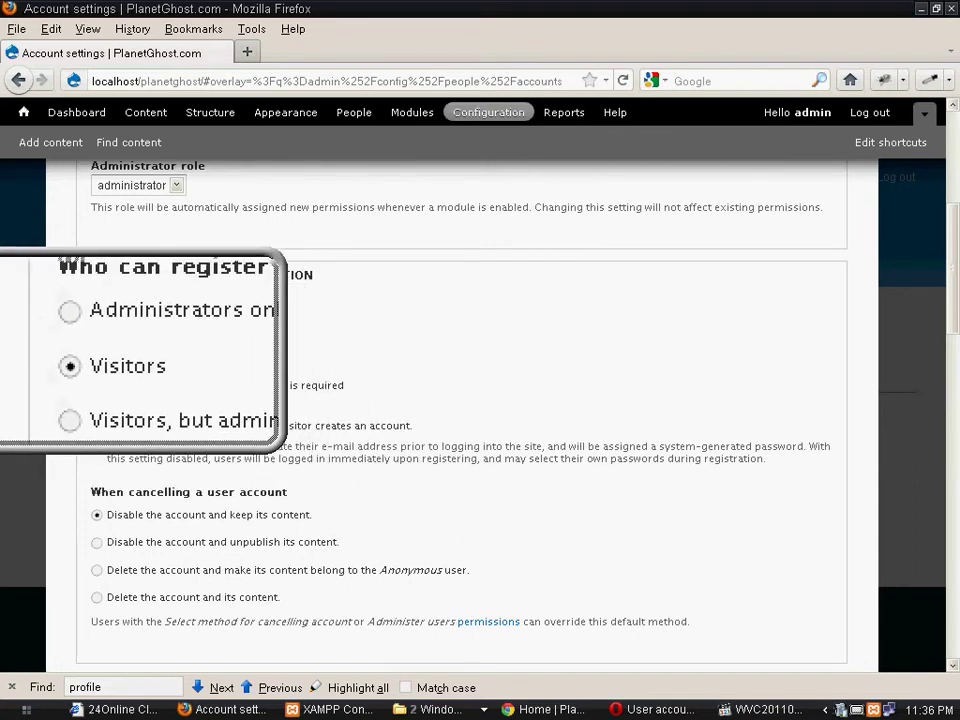
pyautogui.click(98, 332)
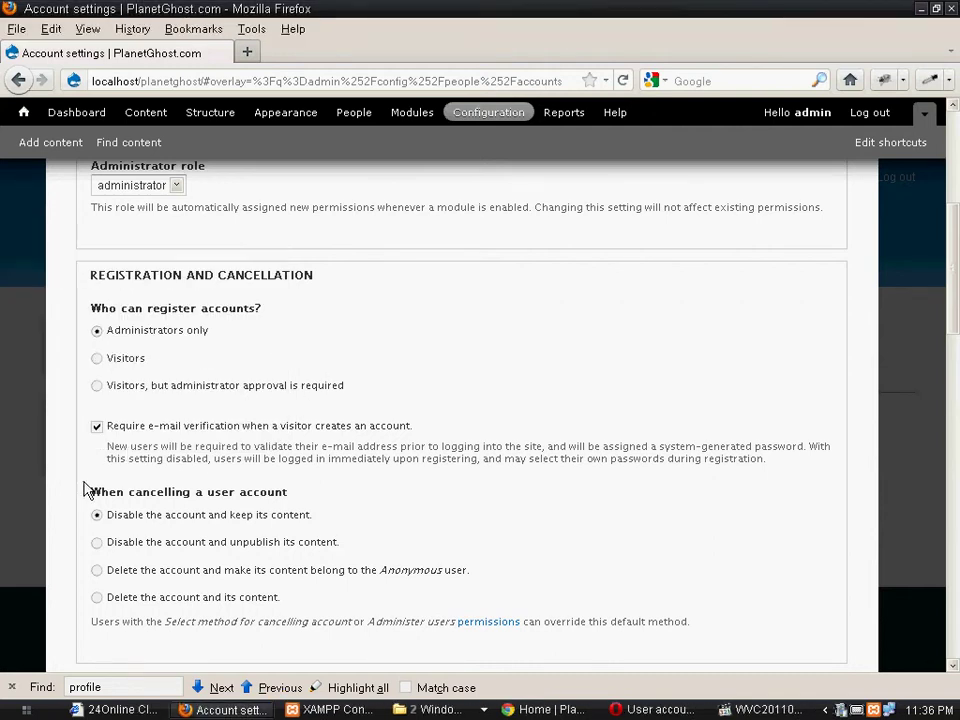
pyautogui.scroll(-10, 86, 490)
pyautogui.scroll(-10, 90, 495)
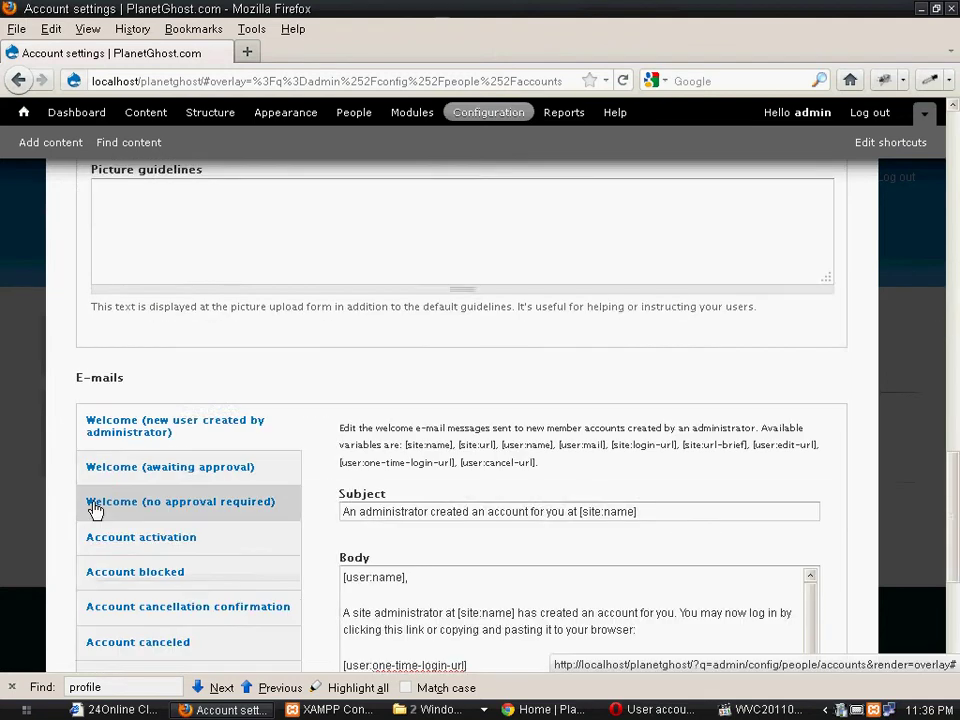
pyautogui.click(198, 612)
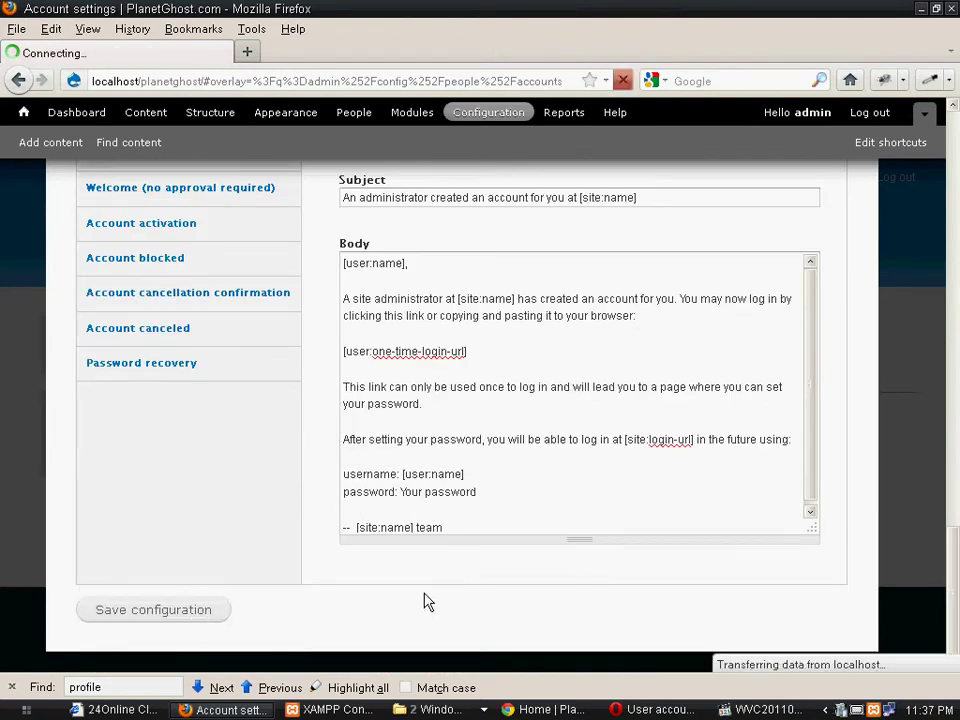
# - Switch to Chrome and reload the visitor home page to check the links in the user login block
pyautogui.hotkey('alt', 'Tab')
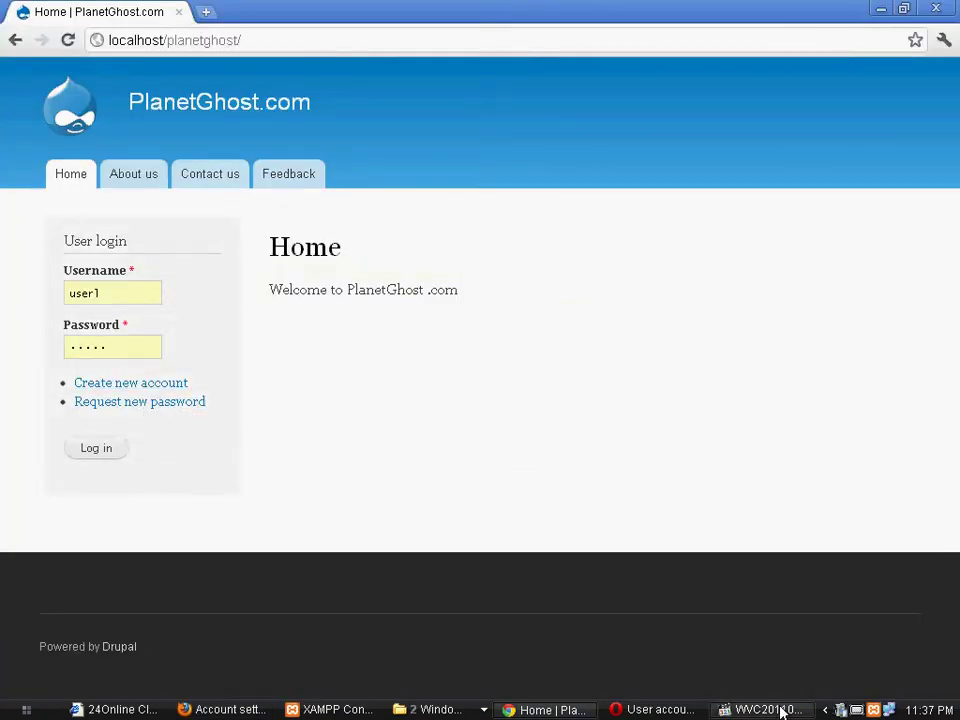
pyautogui.click(856, 711)
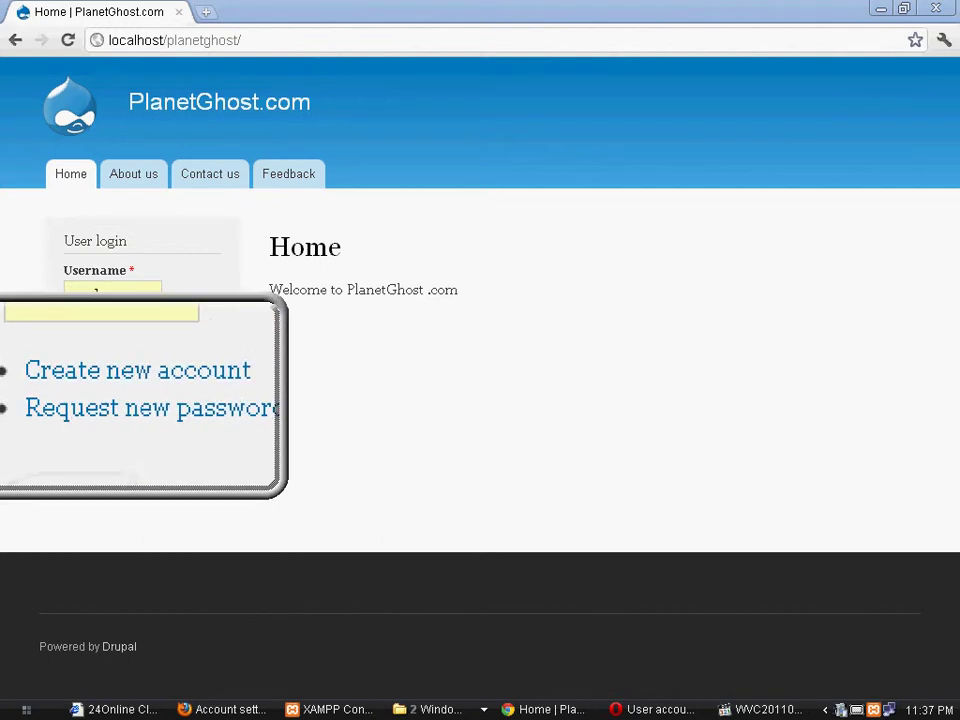
pyautogui.click(68, 41)
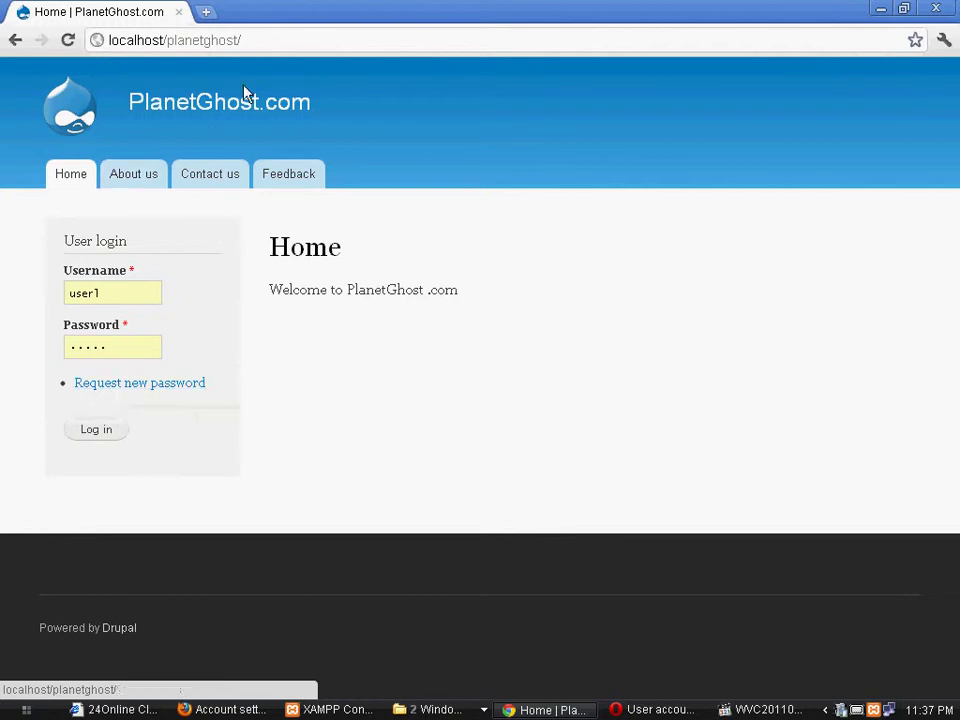
pyautogui.click(303, 47)
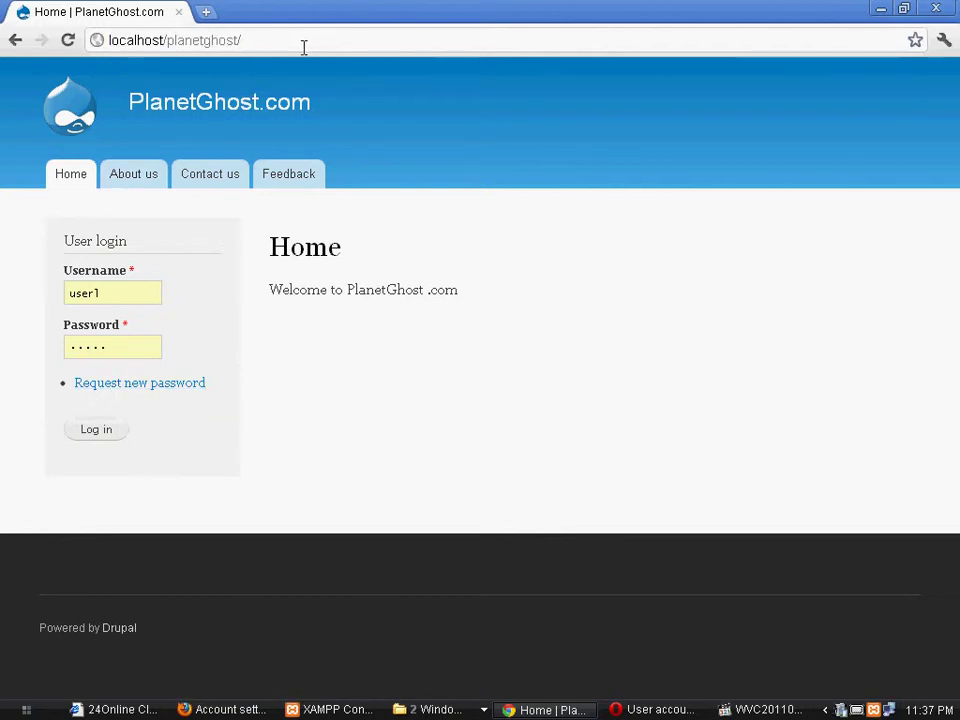
pyautogui.write('user')
pyautogui.press('Return')
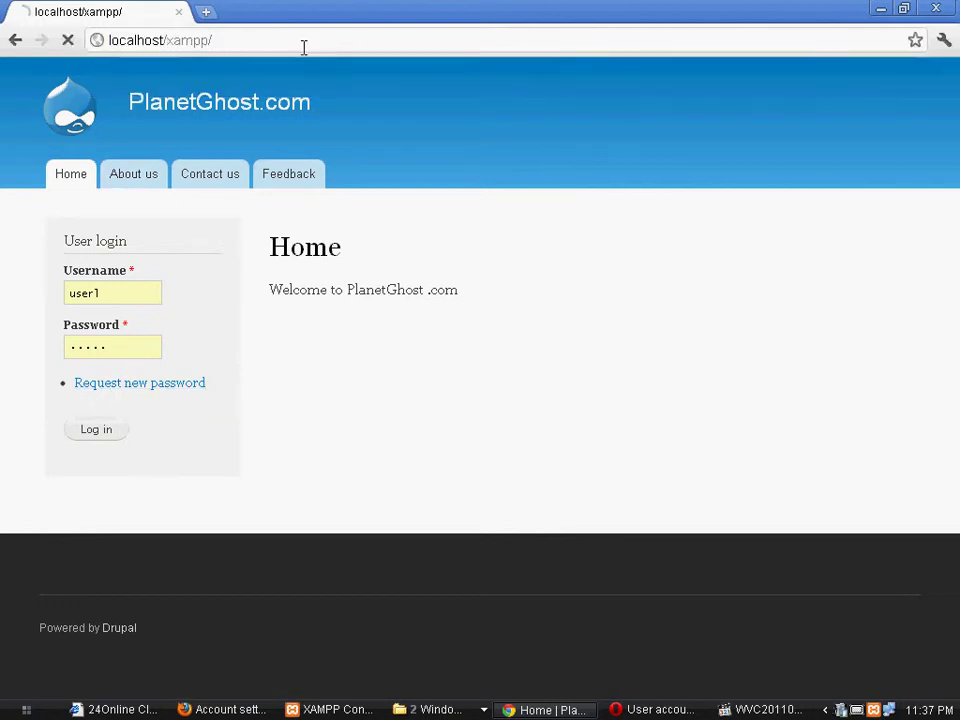
pyautogui.click(13, 41)
# - Open the user account page at localhost/planetghost/?q=user to check which account forms it offers
pyautogui.click(289, 39)
pyautogui.click(290, 40)
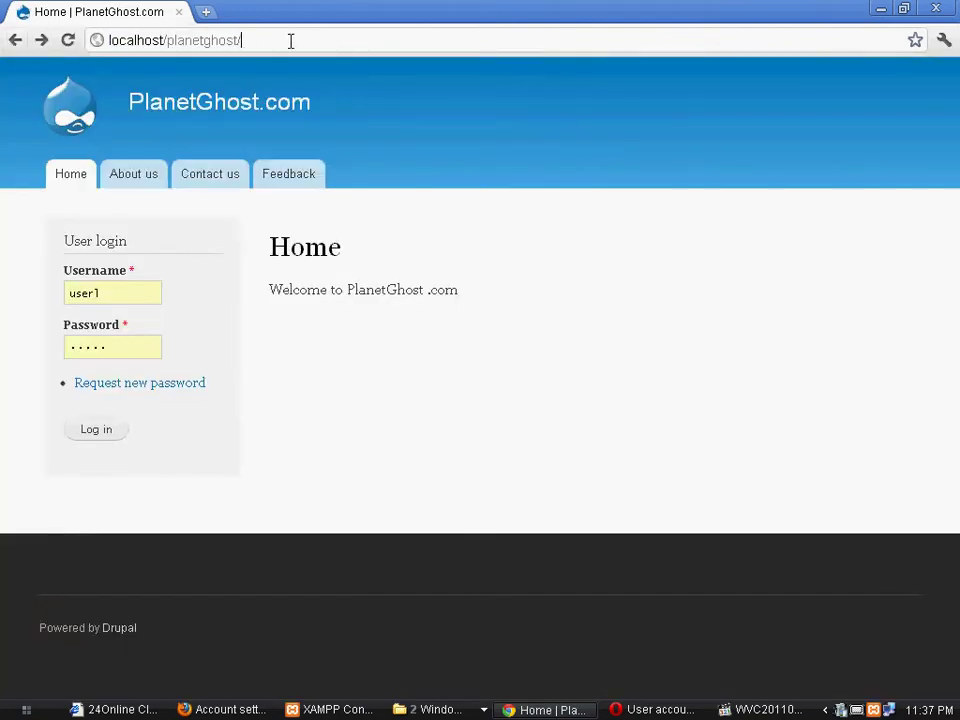
pyautogui.write('?q')
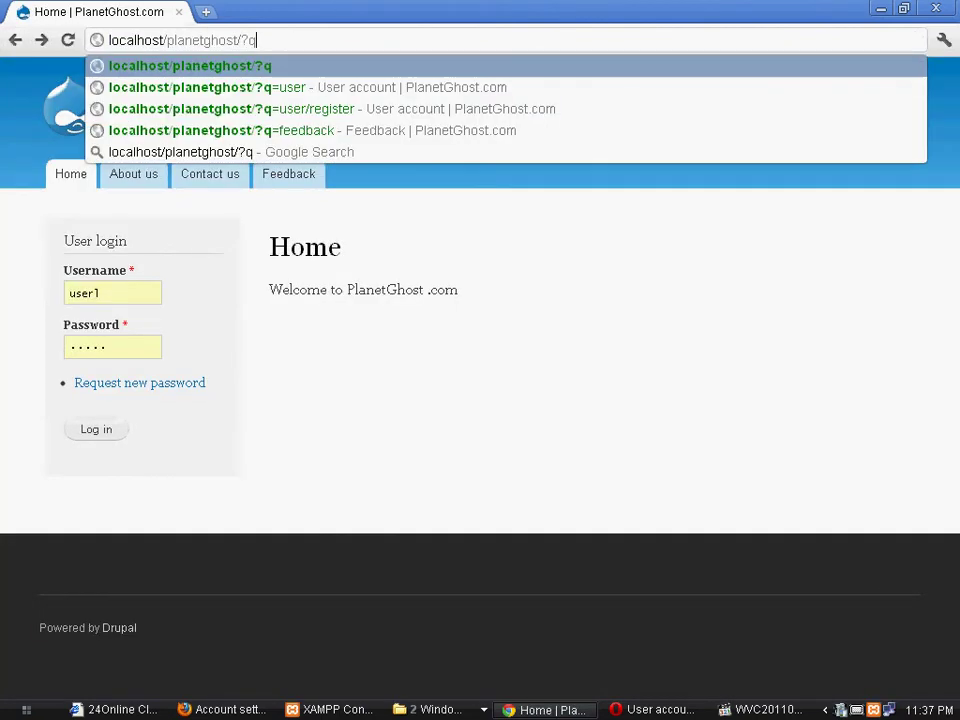
pyautogui.write('=user')
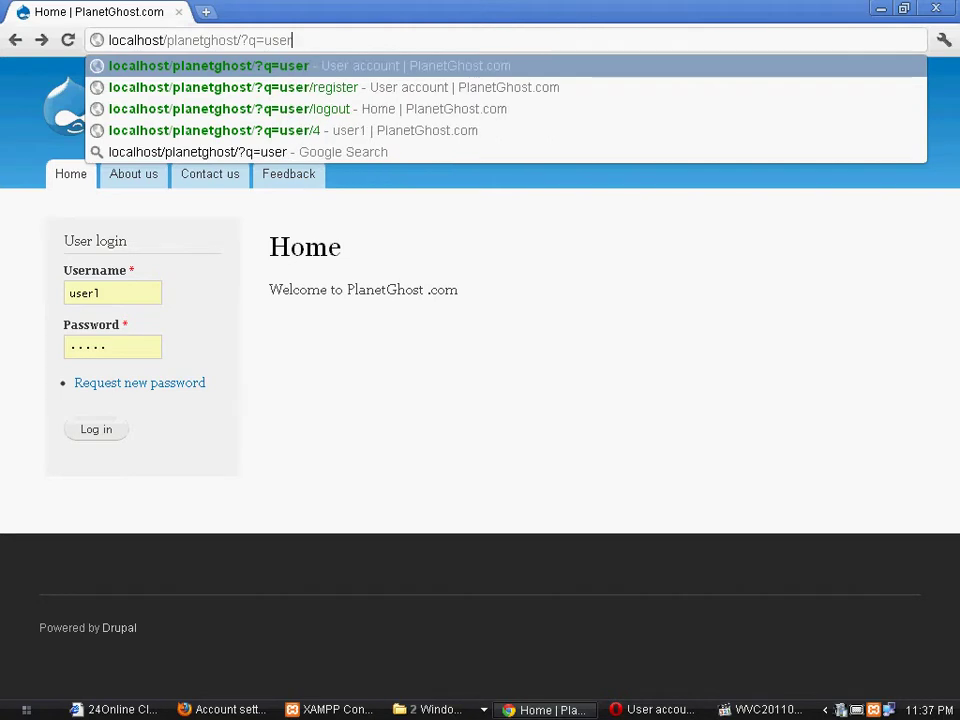
pyautogui.press('Return')
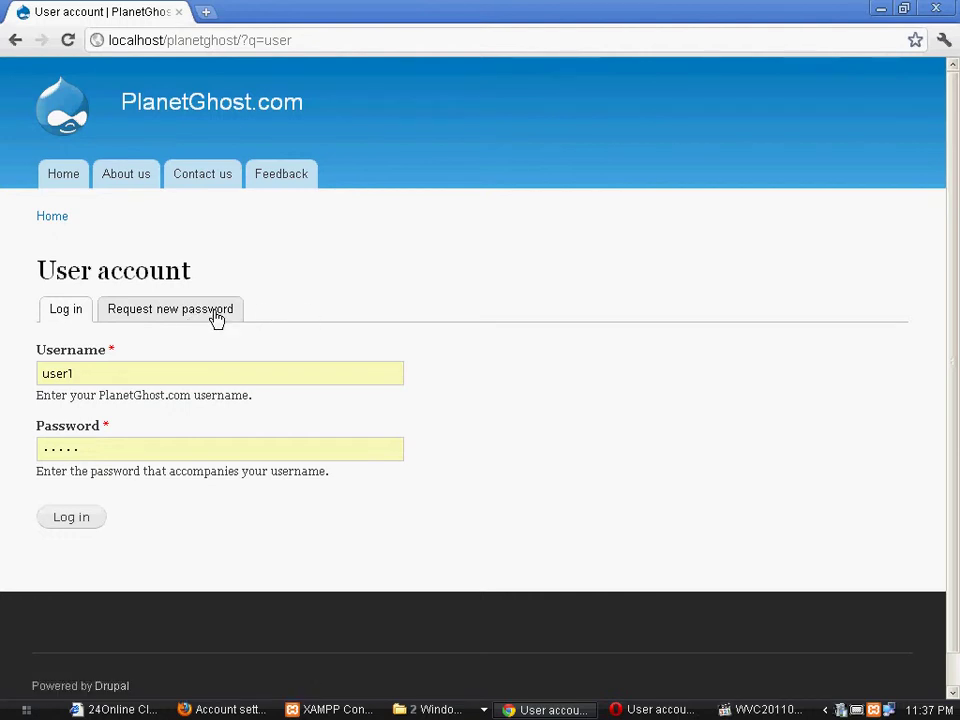
# - Review the account registration setting in Firefox, and return to the visitor home page in Chrome
pyautogui.hotkey('alt', 'Tab')
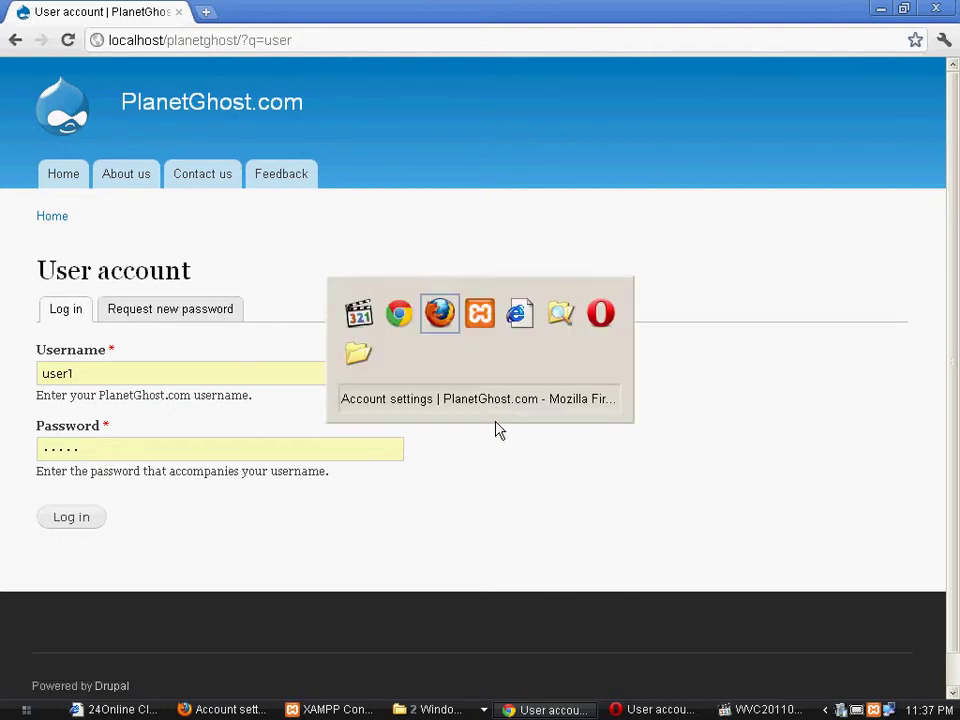
pyautogui.scroll(-5, 190, 470)
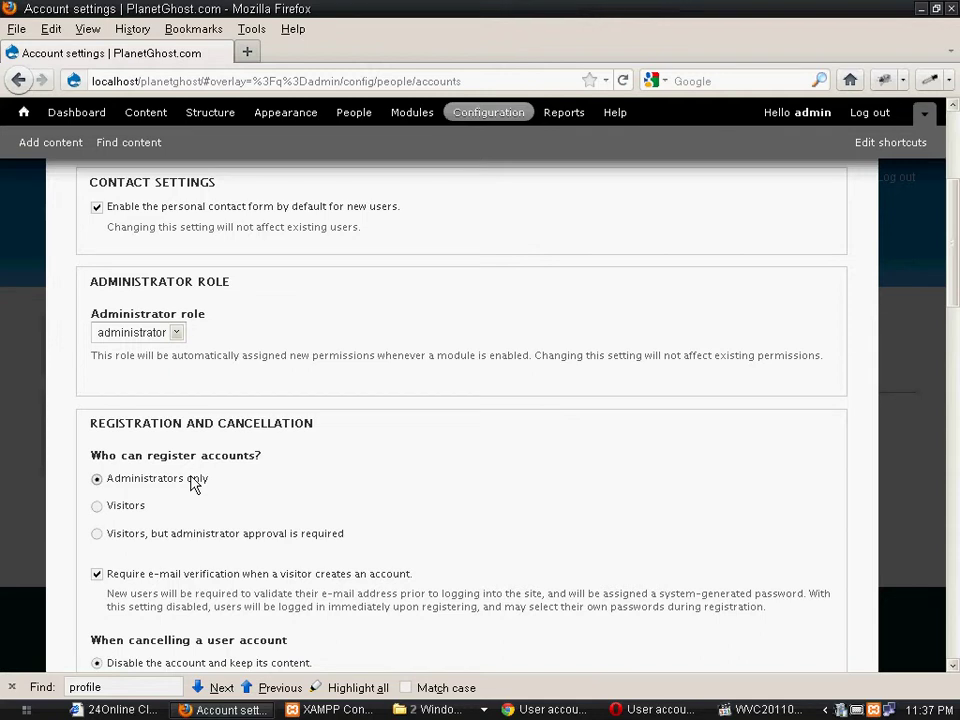
pyautogui.hotkey('alt', 'Tab')
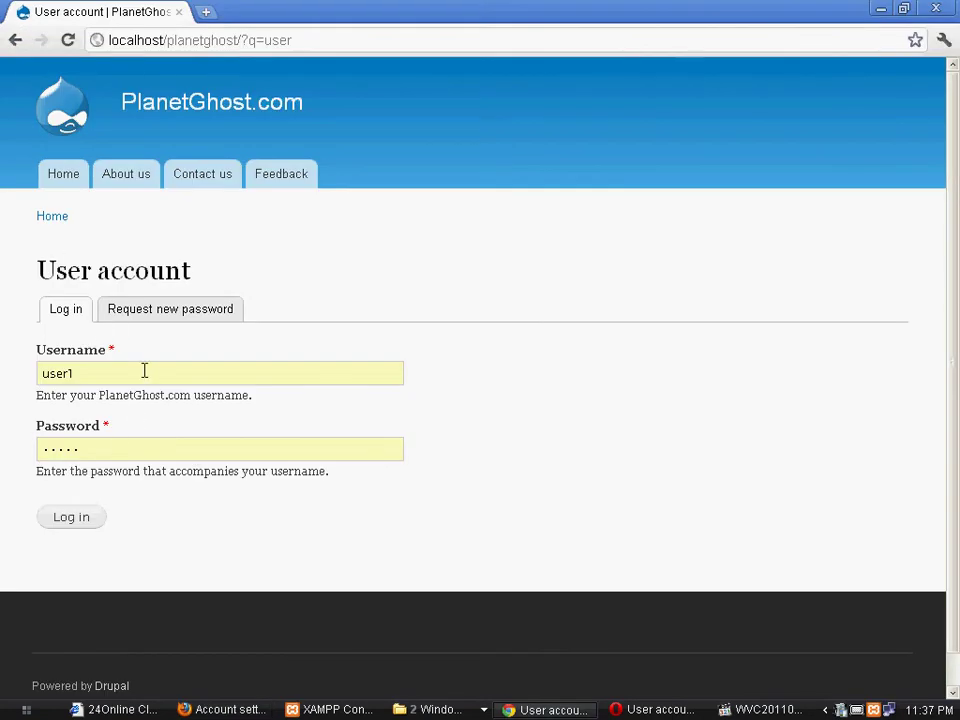
pyautogui.click(62, 181)
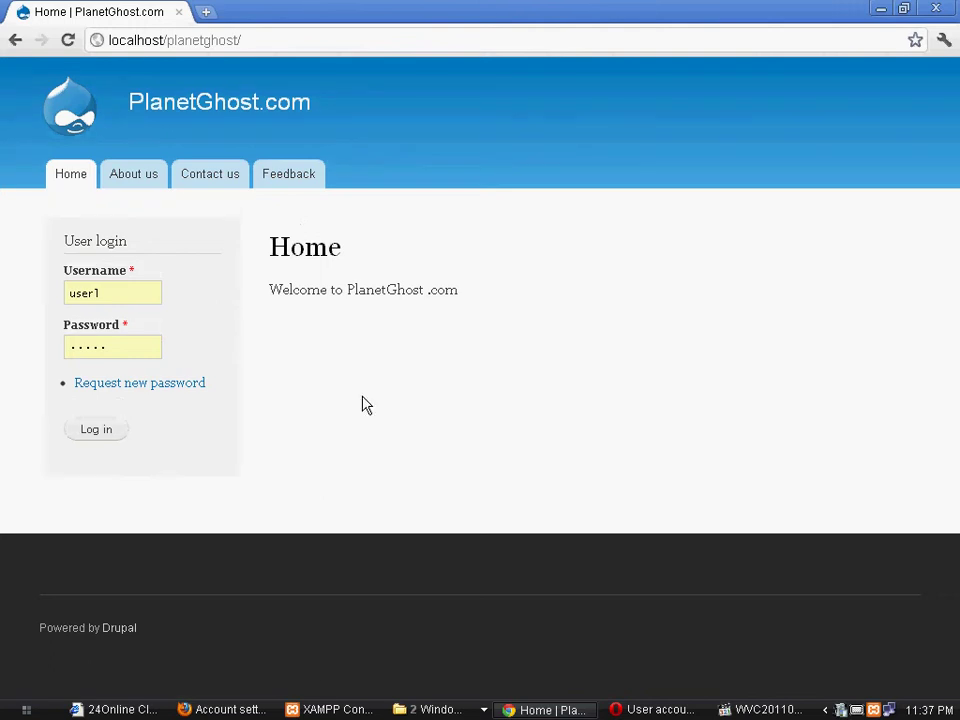
pyautogui.click(120, 295)
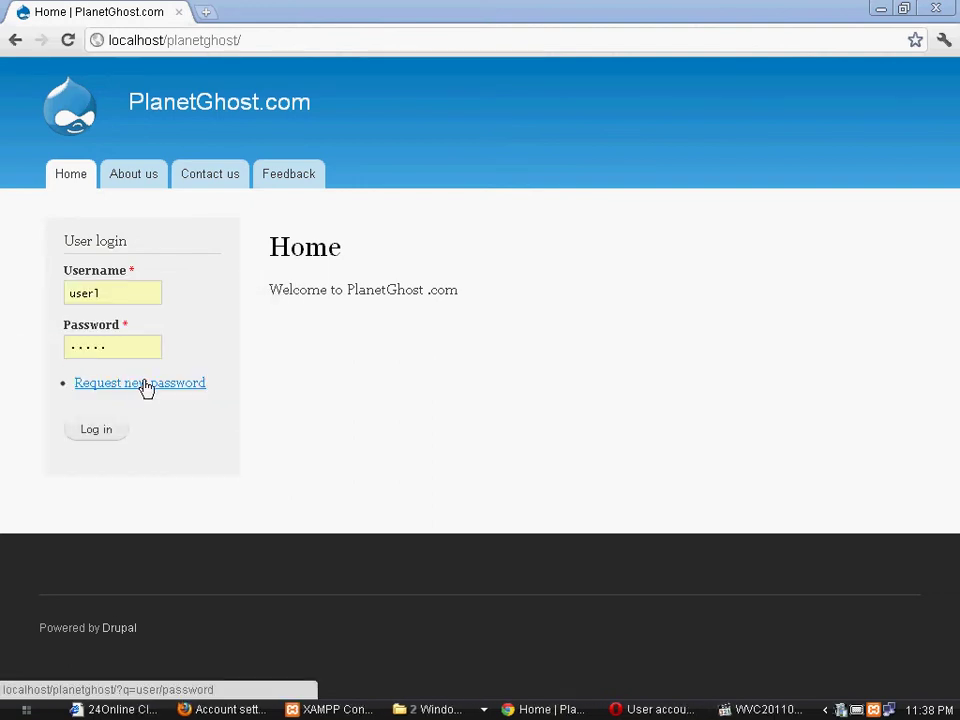
pyautogui.hotkey('alt', 'Tab')
pyautogui.hotkey('alt', 'Tab')
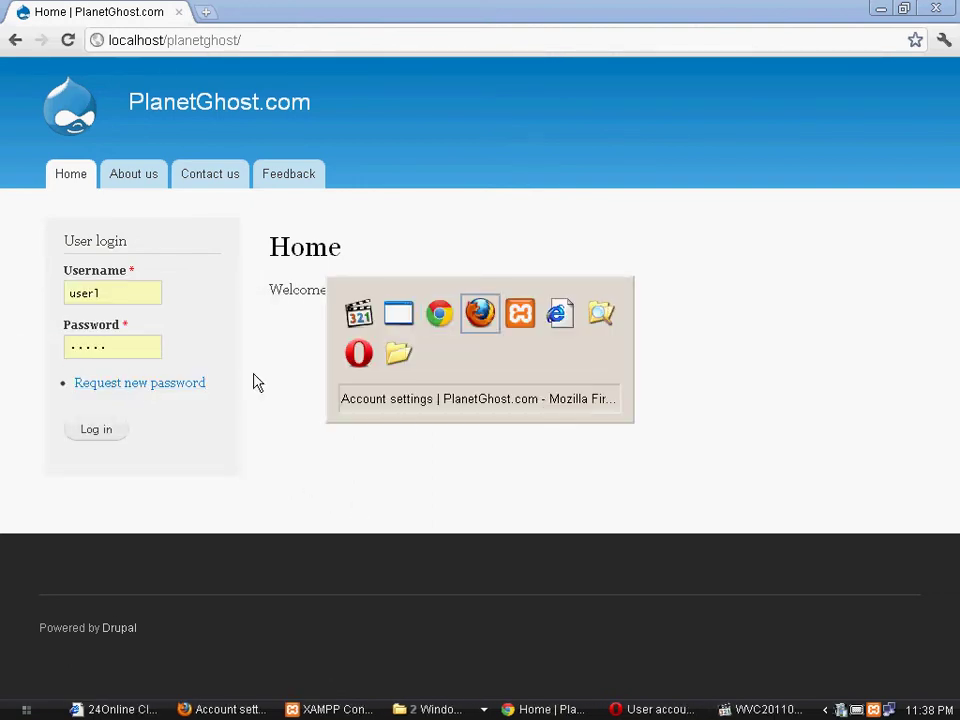
pyautogui.hotkey('alt', 'Tab')
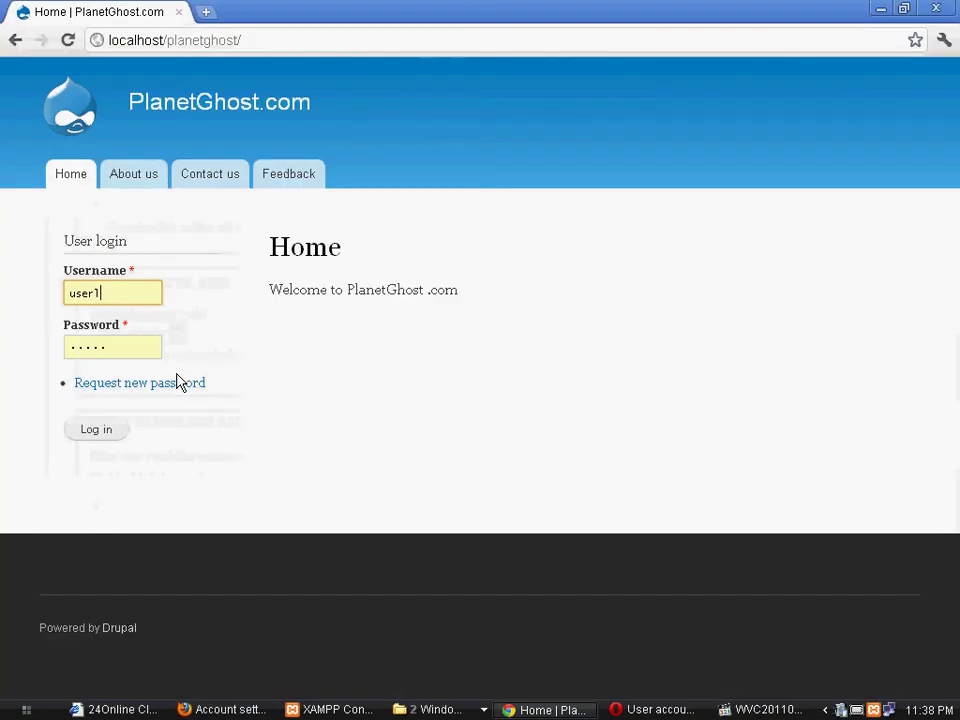
pyautogui.hotkey('alt', 'Tab')
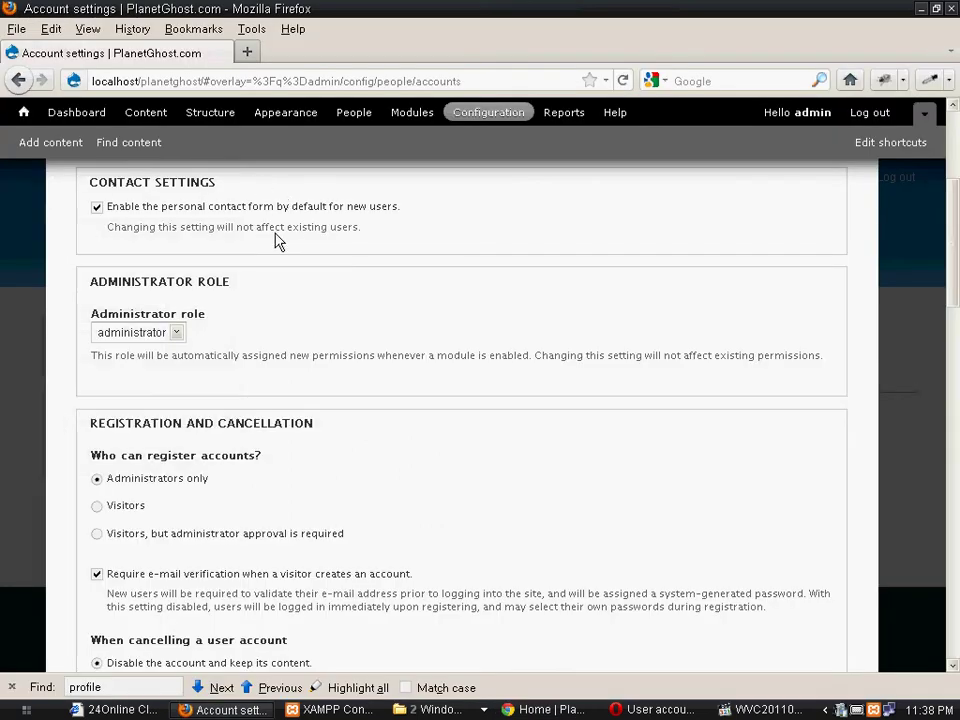
pyautogui.hotkey('alt', 'Tab')
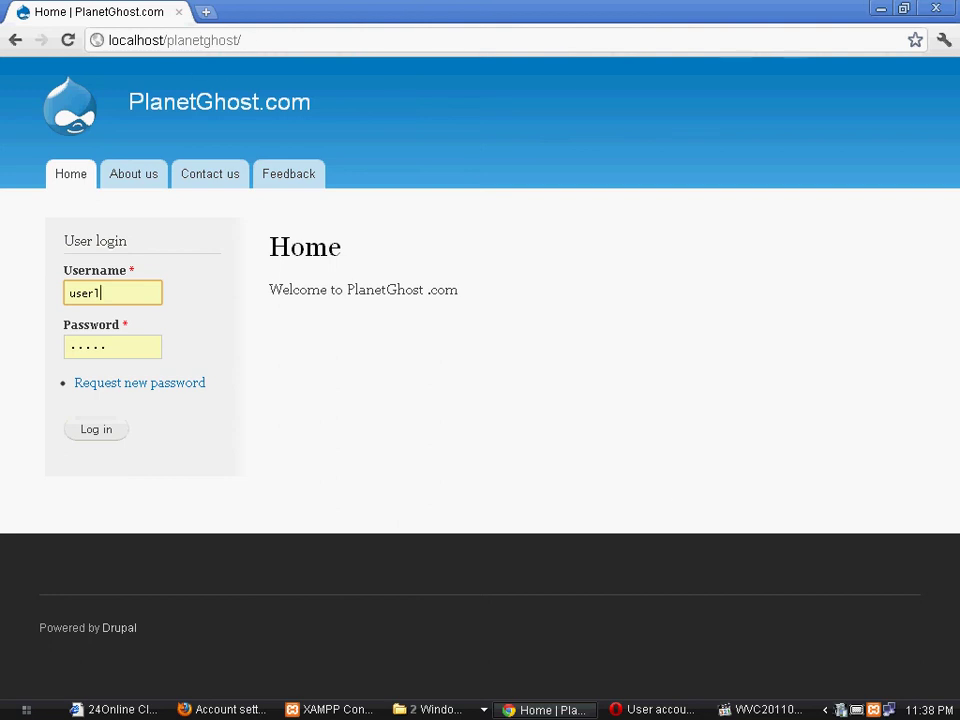
pyautogui.rightClick(838, 706)
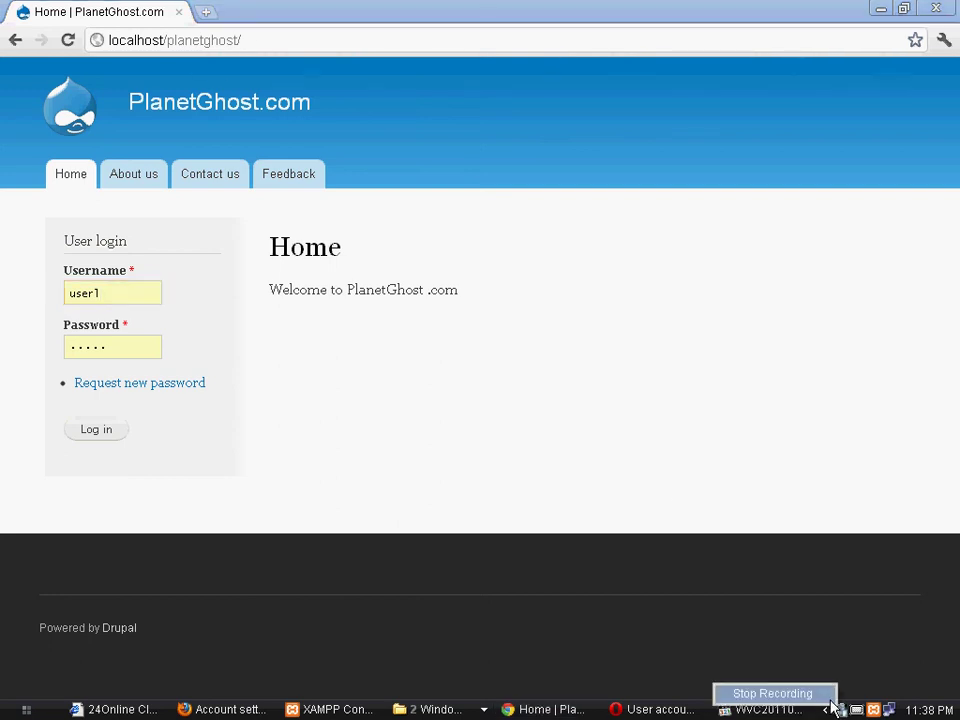